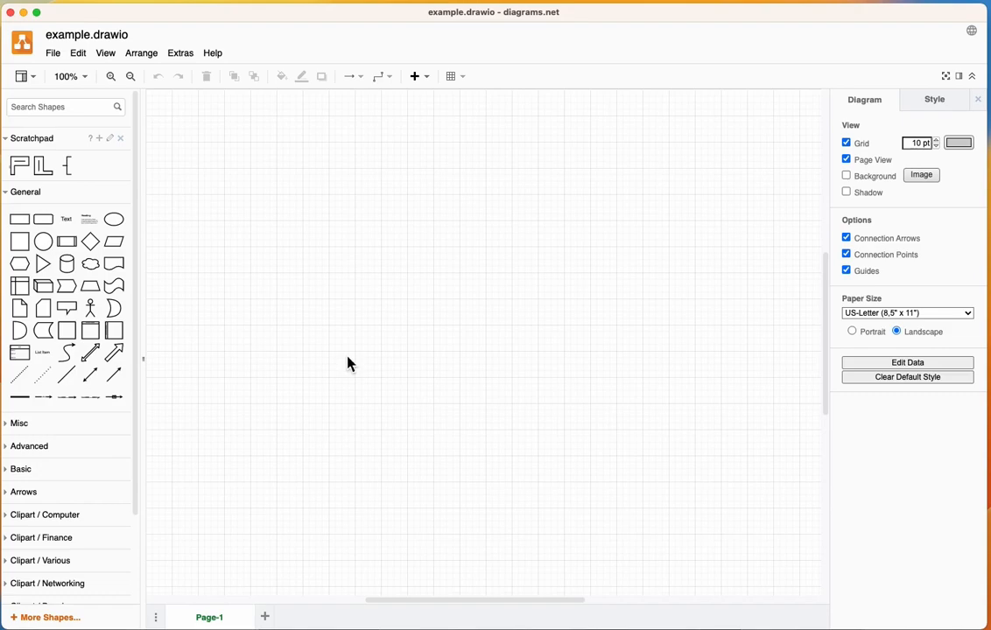
# - Save the blank diagram as example.drawio in the odin0d folder, replacing the existing file
pyautogui.press('super+shift+s')
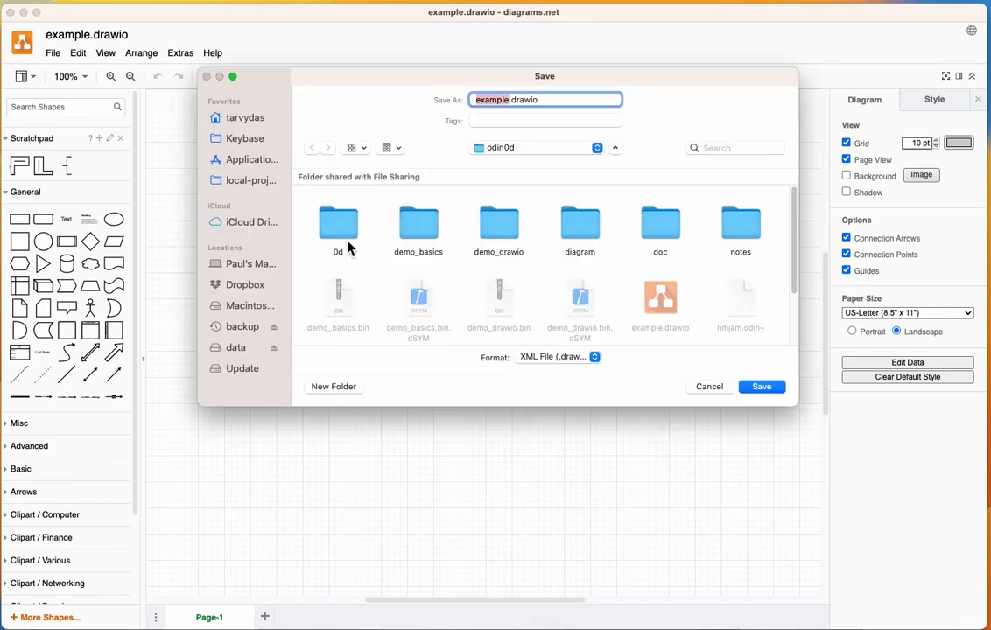
pyautogui.scroll(-3, 659, 226)
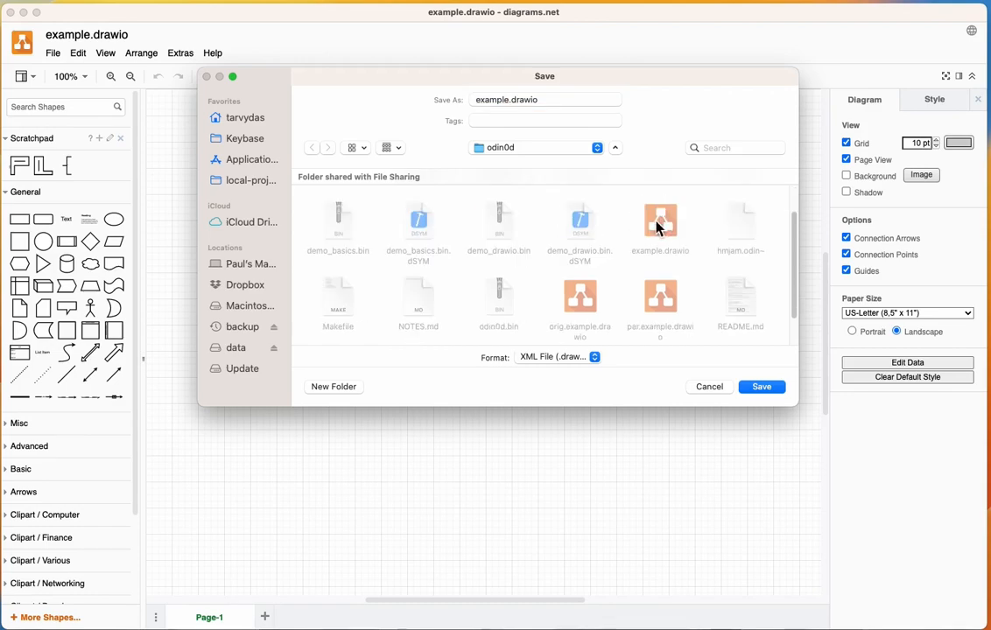
pyautogui.click(769, 390)
pyautogui.click(536, 302)
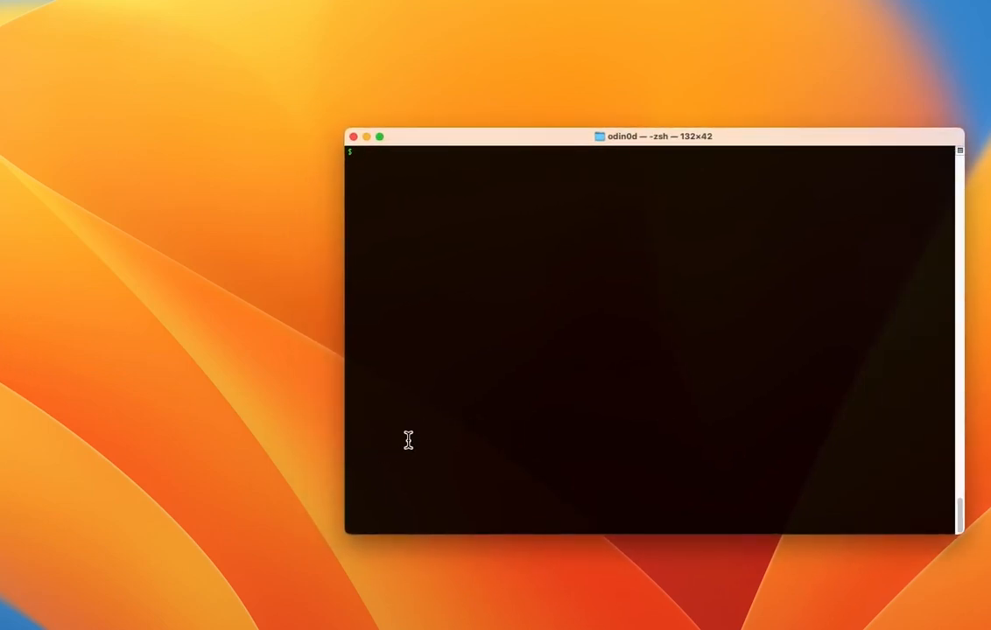
# - Switch to the terminal, list the file details of example.drawio and print its contents
pyautogui.write('ls -l example.drawio')
pyautogui.press('Return')
pyautogui.write('cat example.draw')
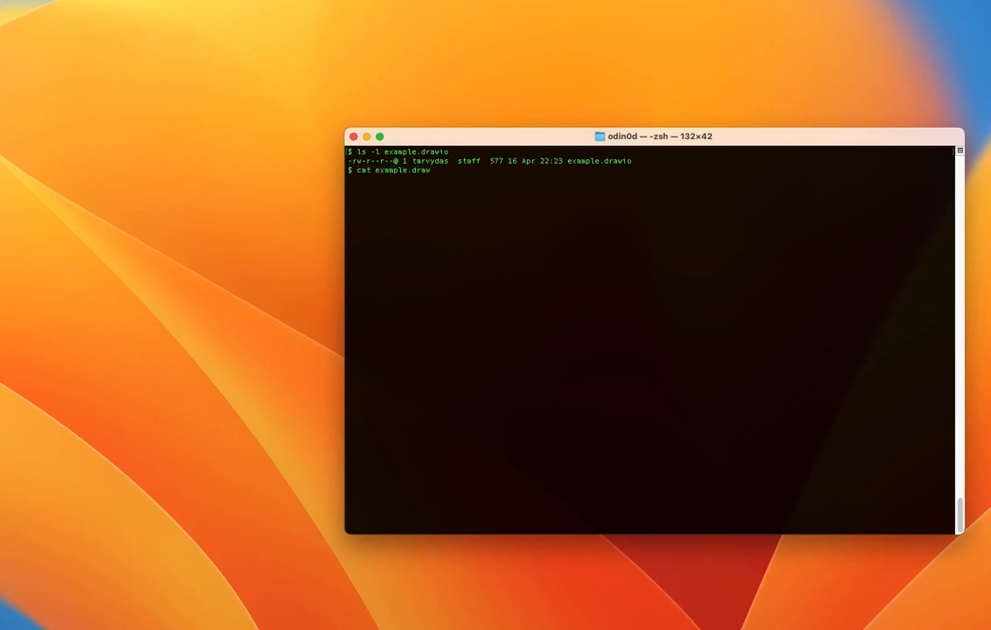
pyautogui.write('io')
pyautogui.press('Return')
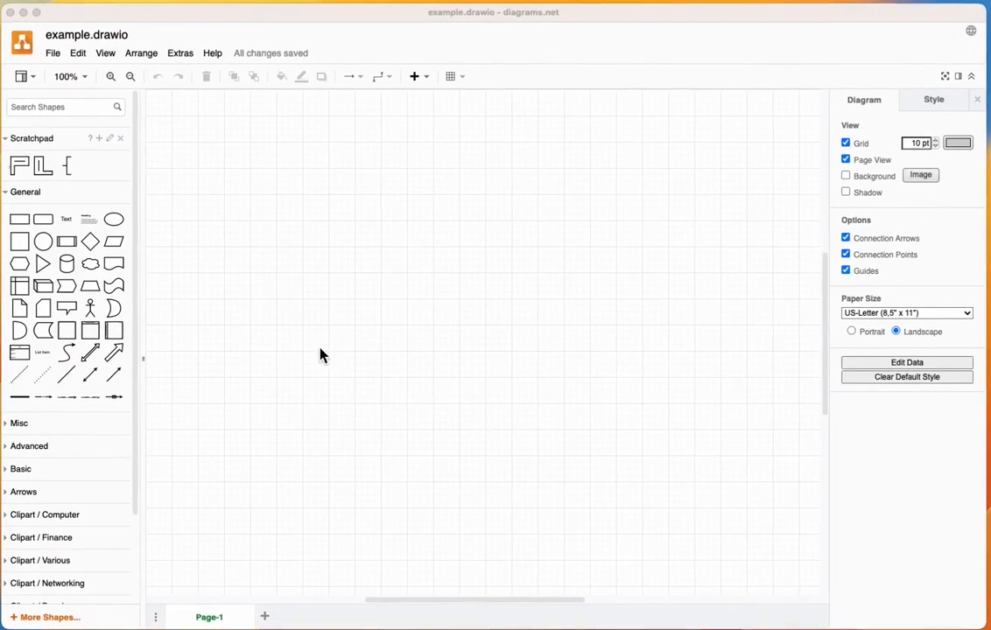
# - Switch back to diagrams.net, turn off the Compressed file property and save the diagram
pyautogui.click(53, 53)
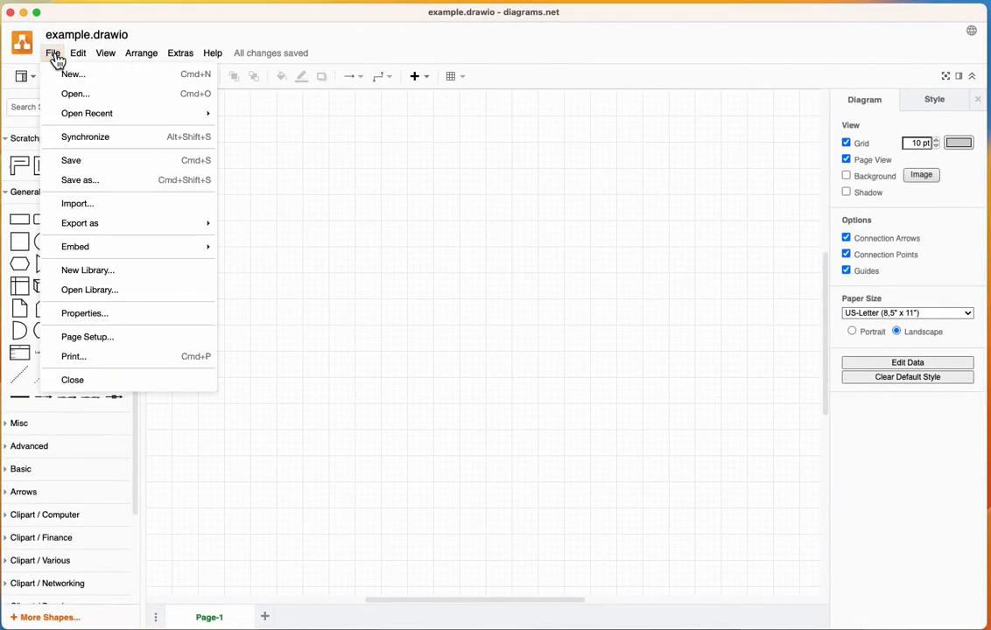
pyautogui.click(80, 312)
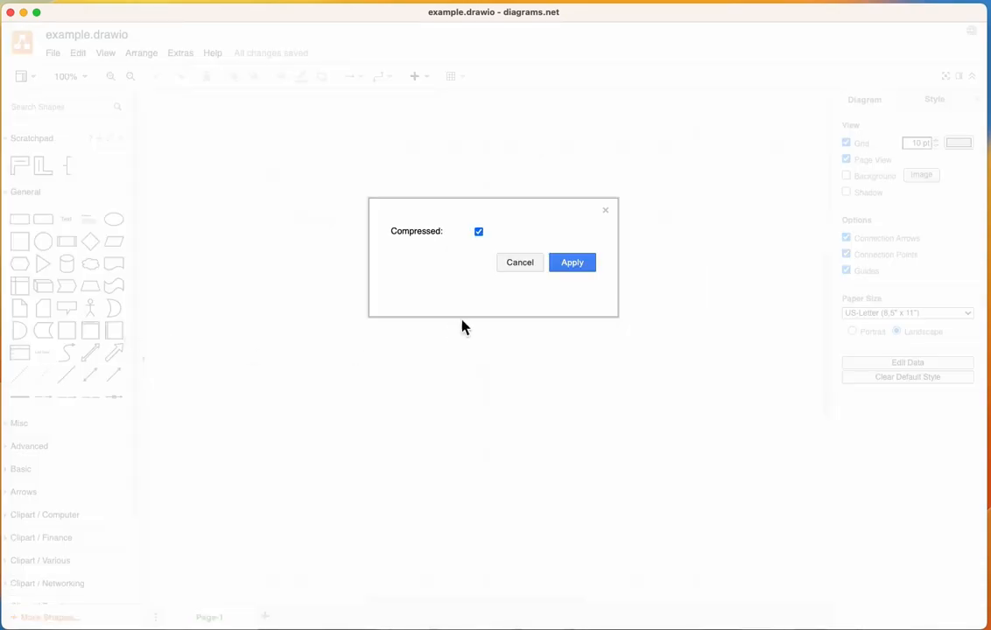
pyautogui.click(480, 233)
pyautogui.click(575, 264)
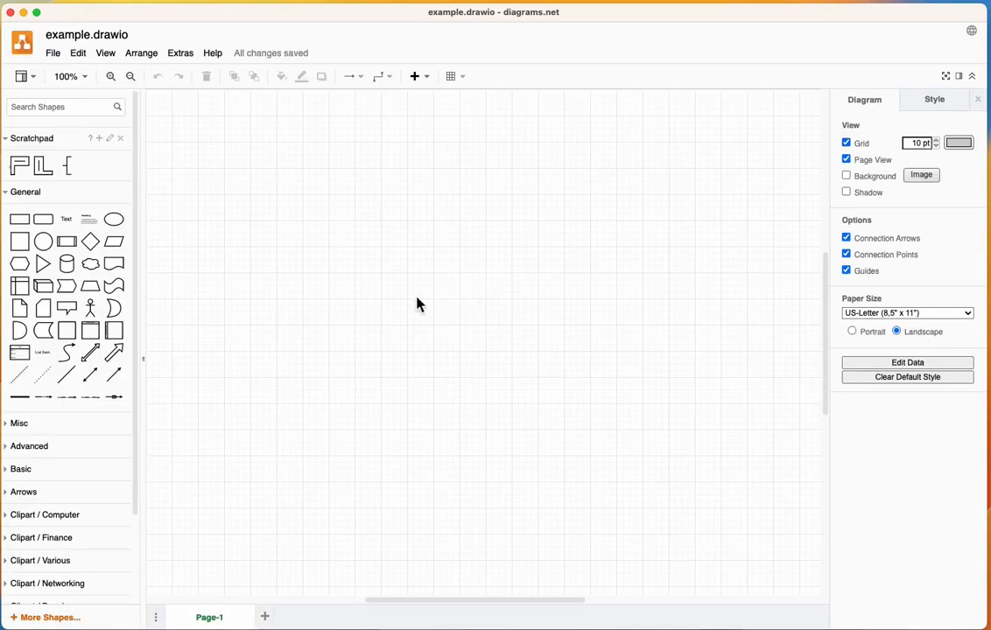
pyautogui.click(53, 52)
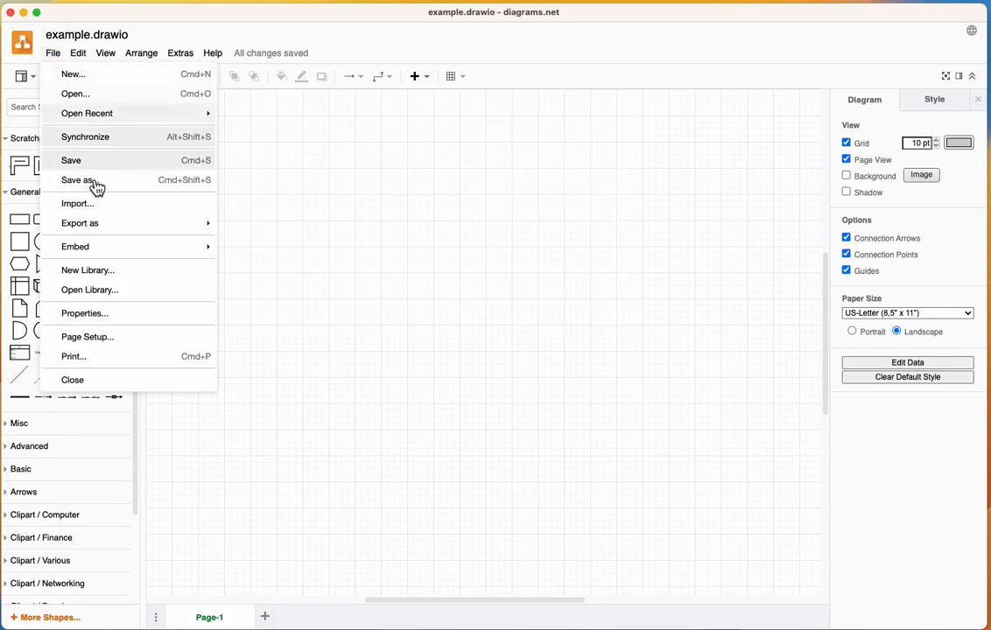
pyautogui.click(78, 159)
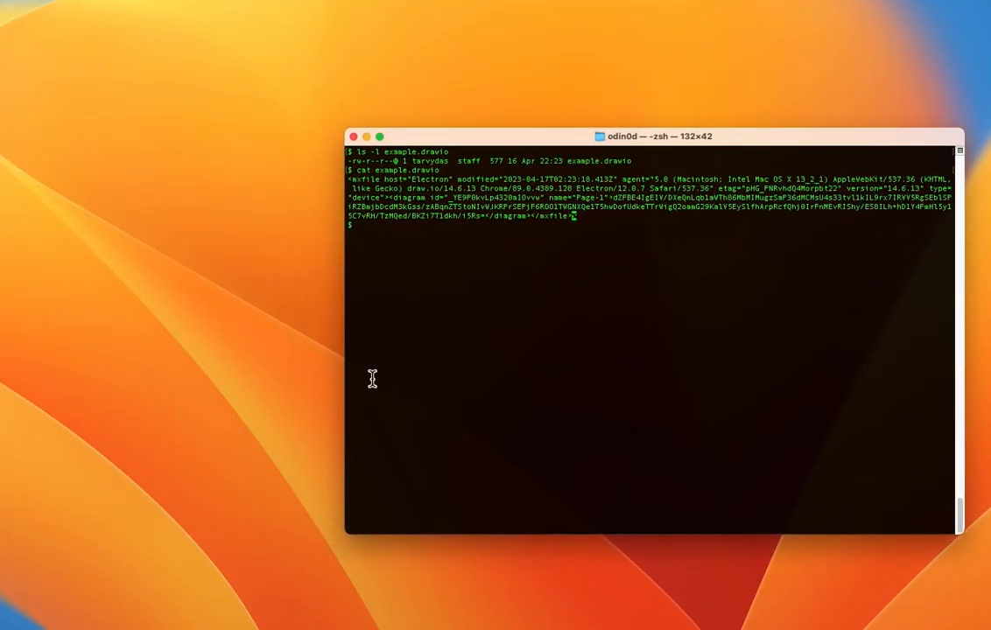
# - Print example.drawio again in the terminal, then clear the screen and print the file once more
pyautogui.press('Up')
pyautogui.press('Return')
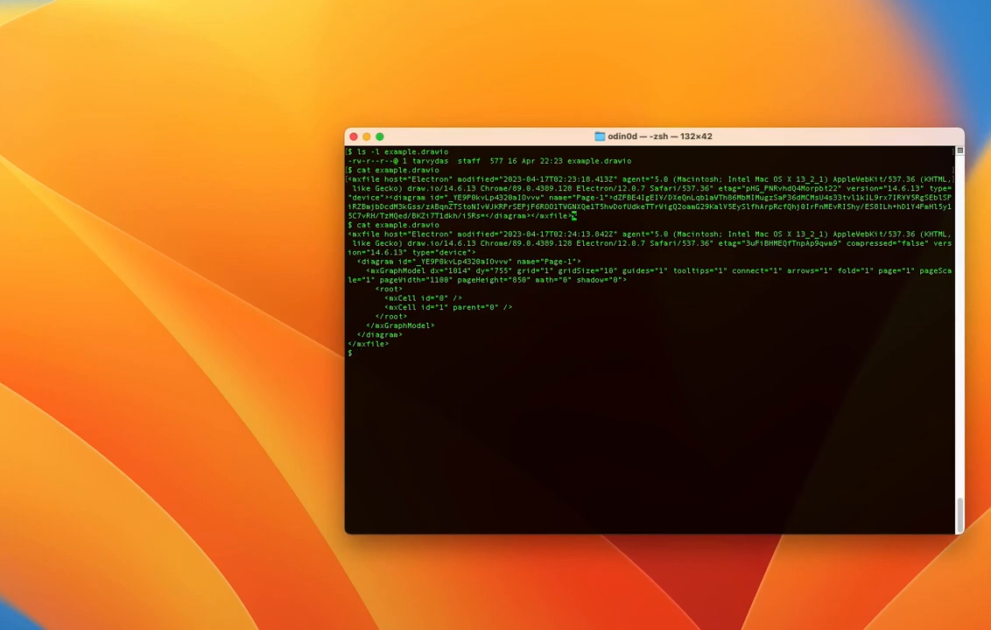
pyautogui.write('clear')
pyautogui.press('Return')
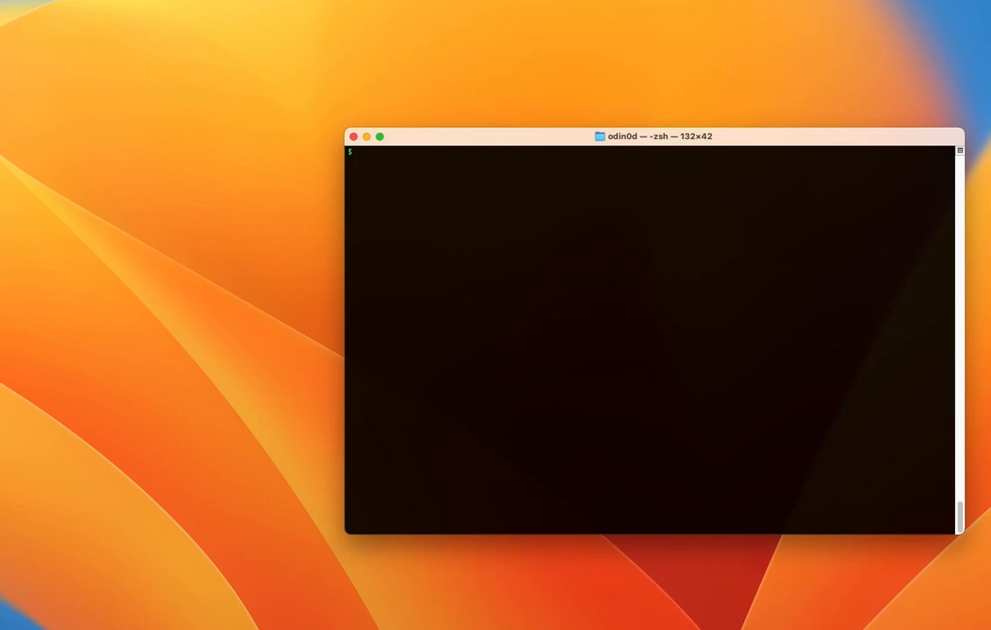
pyautogui.write('cat example.drawio')
pyautogui.press('Return')
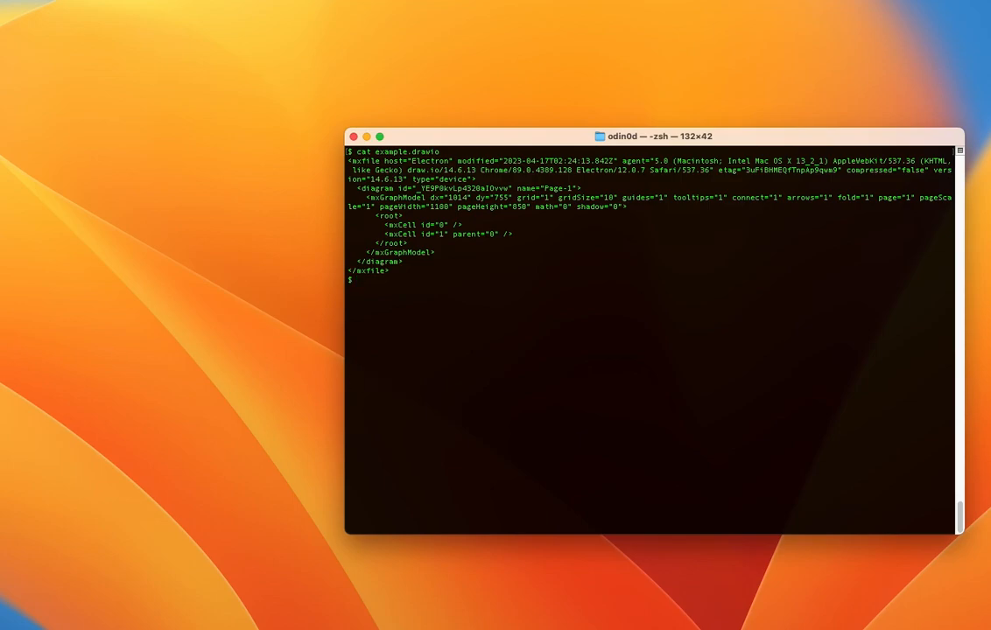
# - Return to diagrams.net and add a diamond at the canvas's left edge with rounded corners and the light green solid style
pyautogui.press('super+Tab')
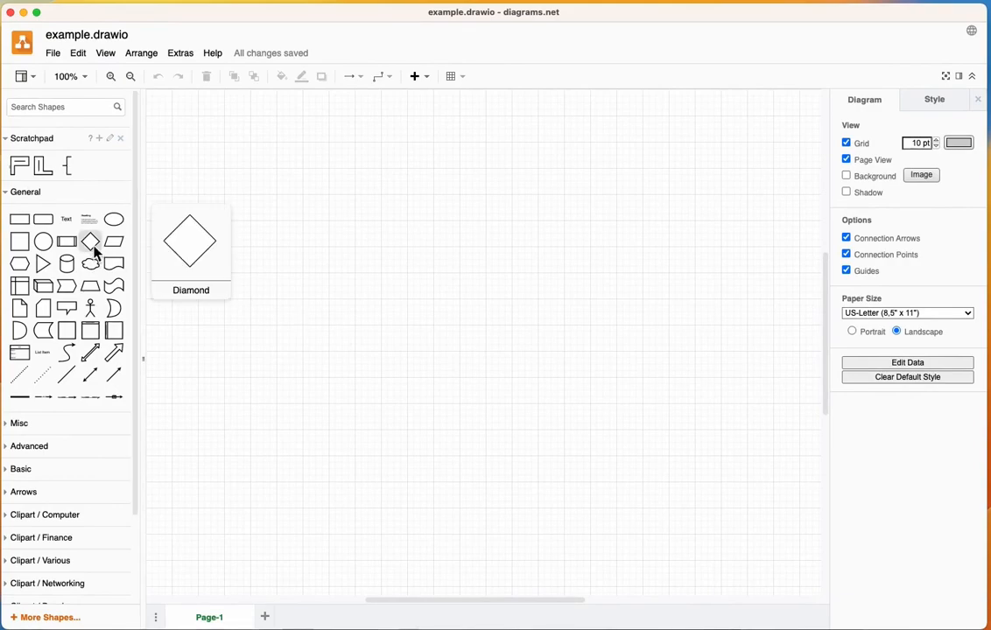
pyautogui.moveTo(90, 242); pyautogui.dragTo(185, 257)
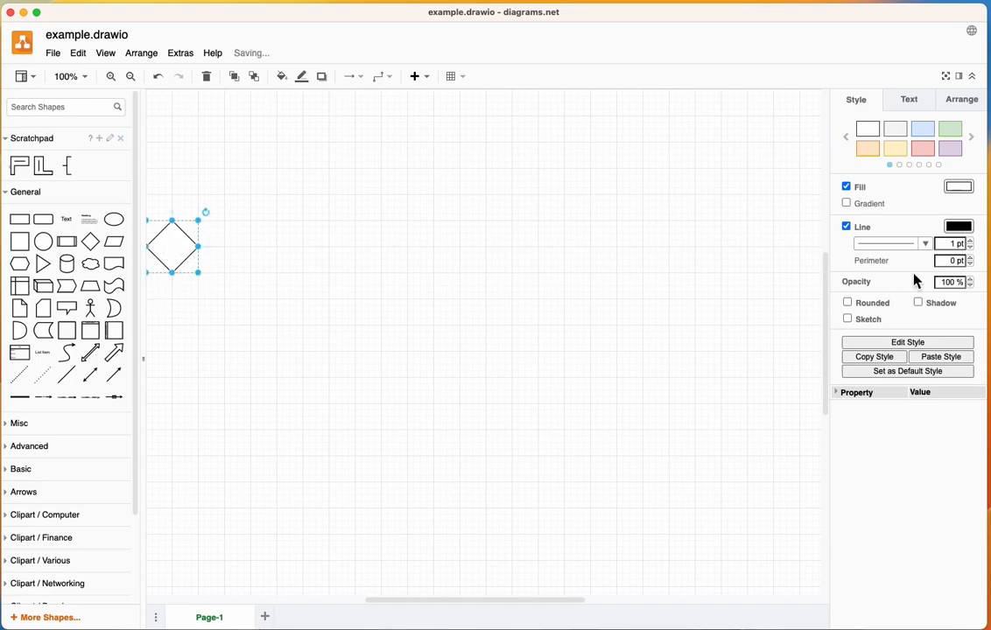
pyautogui.click(848, 303)
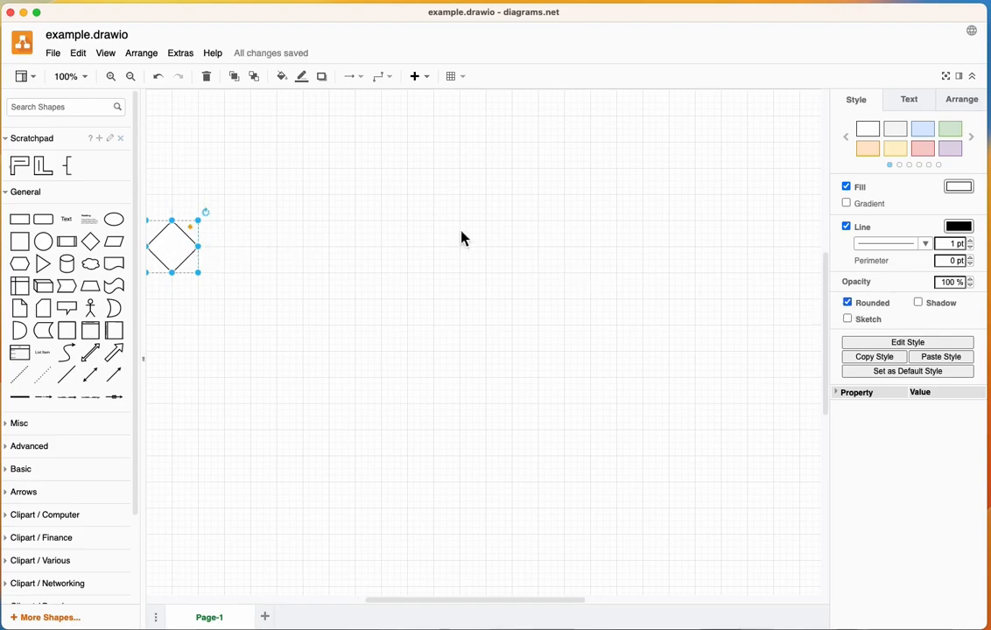
pyautogui.click(972, 139)
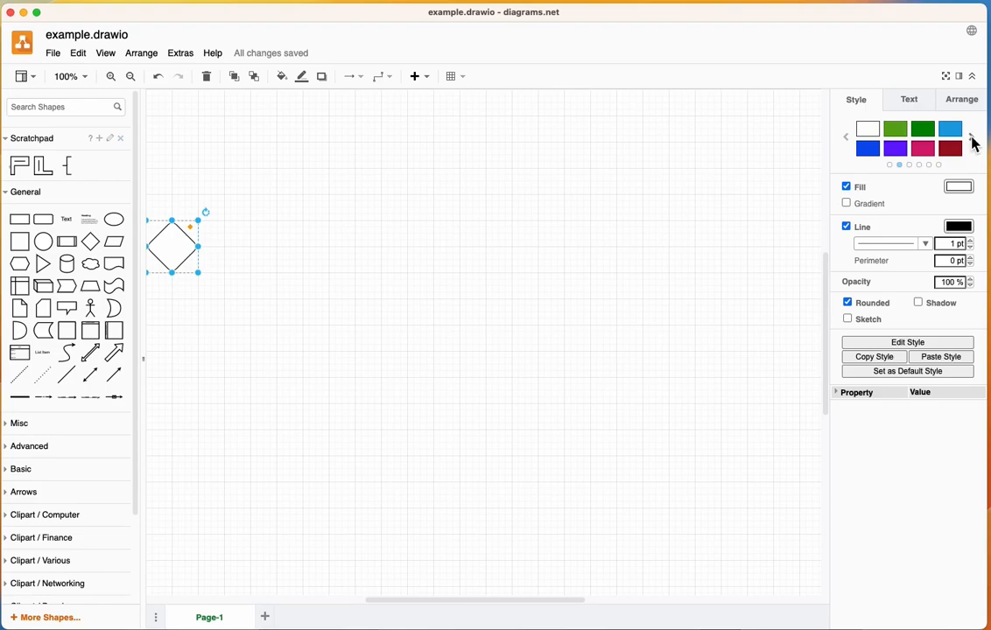
pyautogui.click(895, 131)
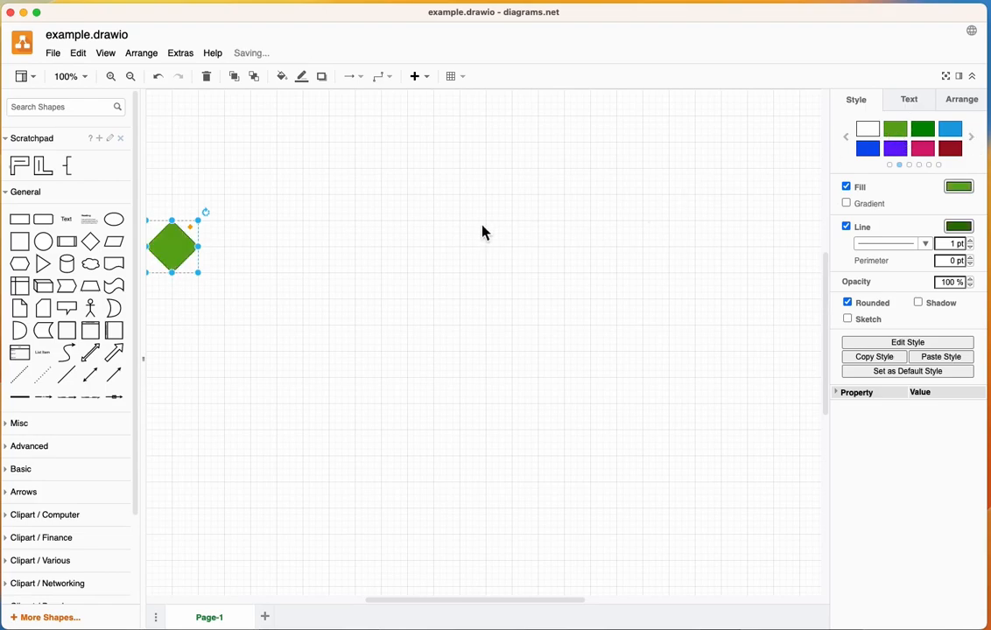
# - Label the green diamond "stdin"
pyautogui.doubleClick(173, 251)
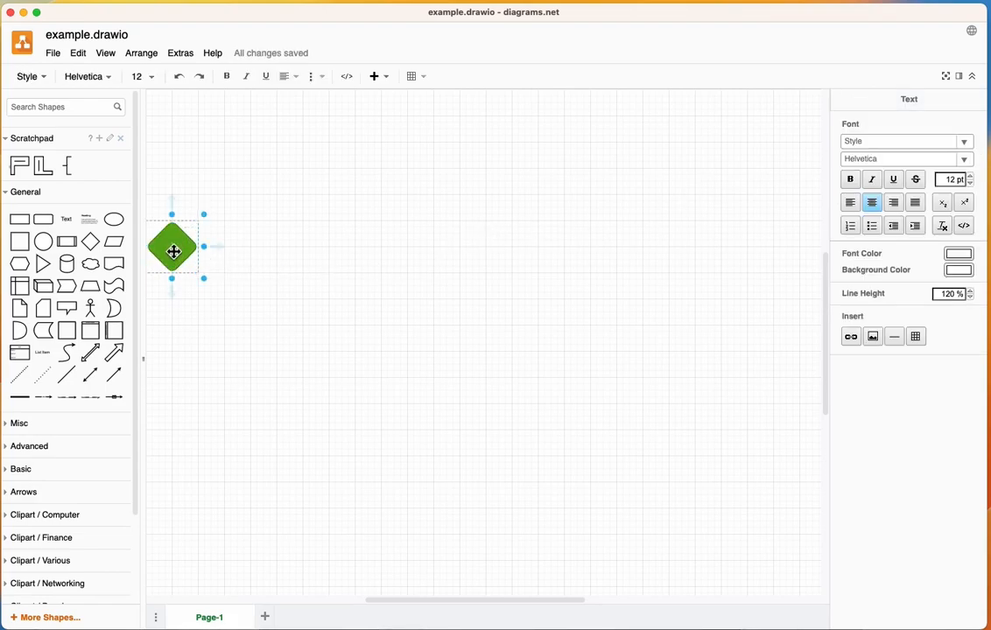
pyautogui.write('sla')
pyautogui.click(223, 341)
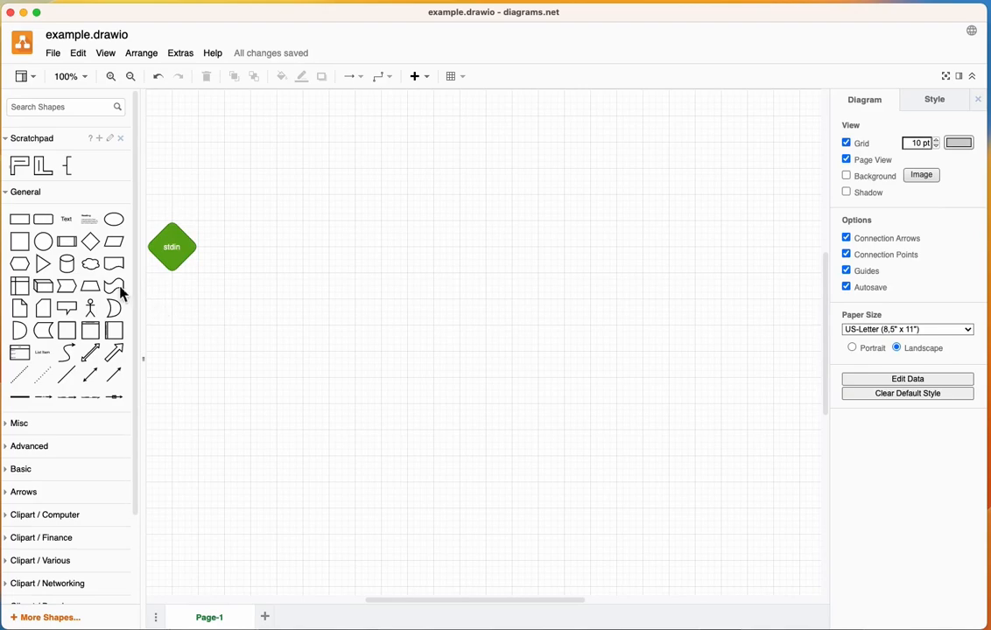
# - Add a second diamond at the canvas's right side, level with the stdin diamond, and give it the yellow style
pyautogui.moveTo(71, 302)
pyautogui.moveTo(48, 275)
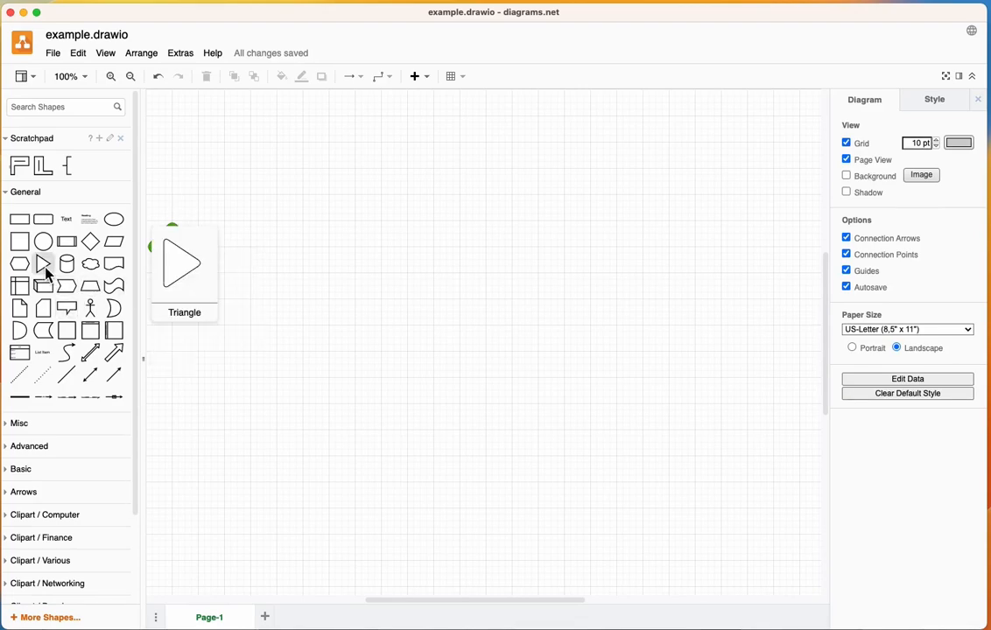
pyautogui.click(90, 241)
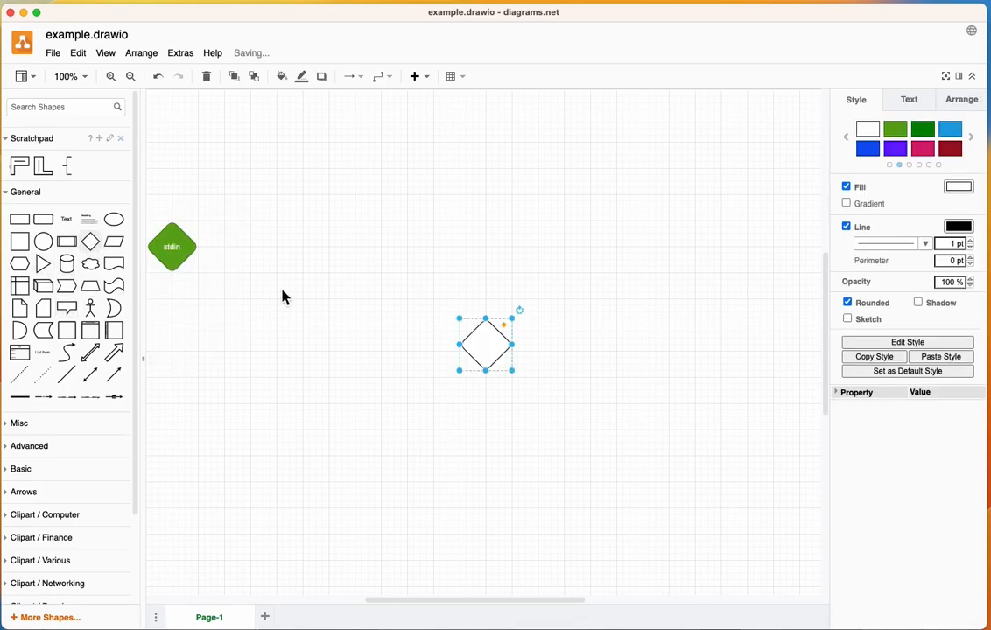
pyautogui.moveTo(500, 351); pyautogui.dragTo(785, 253)
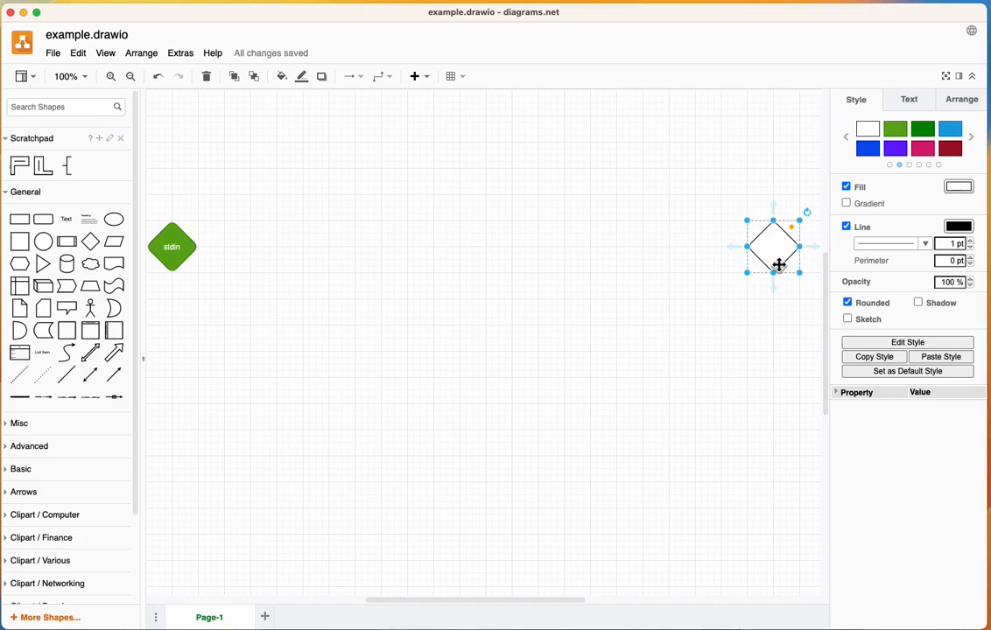
pyautogui.click(969, 142)
pyautogui.click(960, 134)
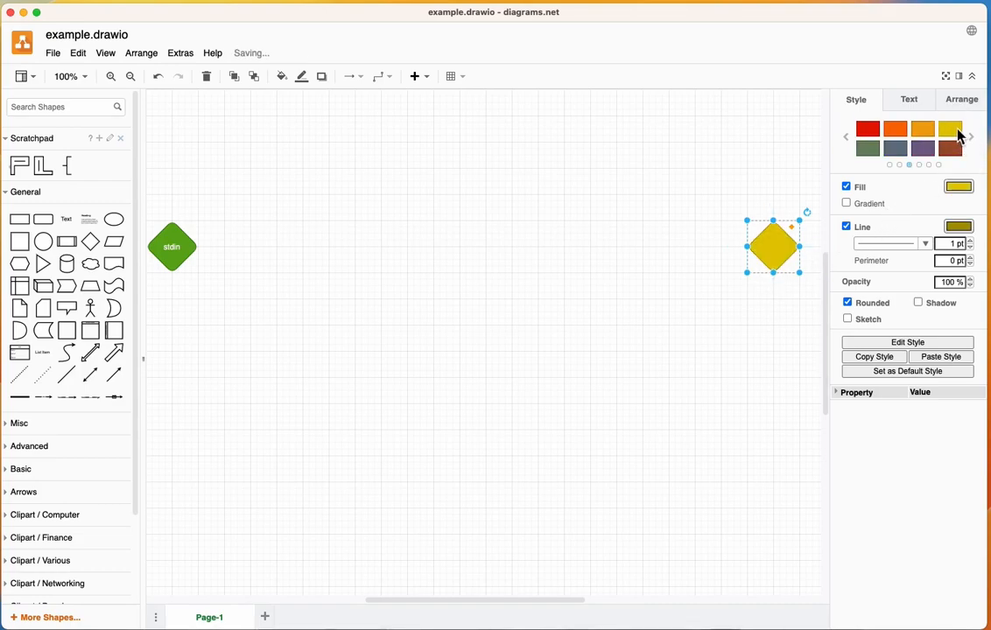
# - Label the yellow diamond "stdout"
pyautogui.click(775, 249)
pyautogui.doubleClick(775, 249)
pyautogui.write('stdout')
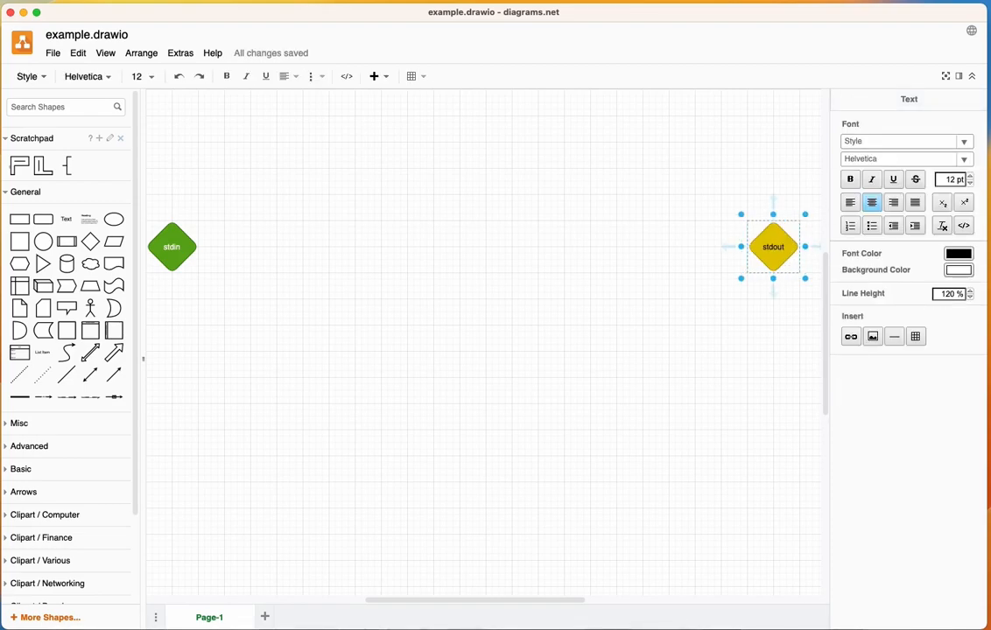
pyautogui.click(608, 323)
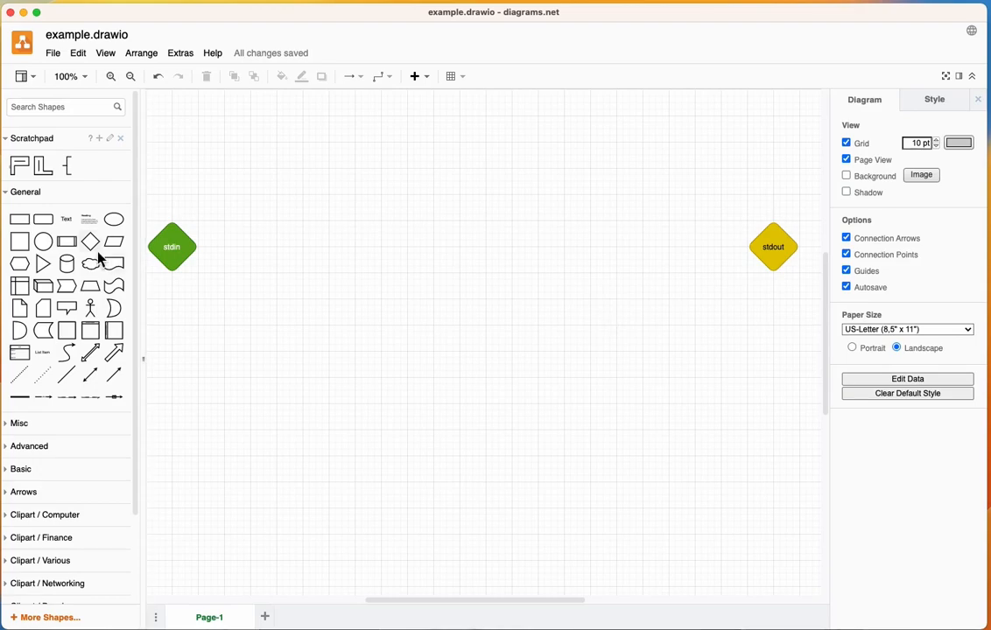
# - Add a rounded rectangle below and between the two diamonds, nearer stdin, and label it "Echo"
pyautogui.click(41, 220)
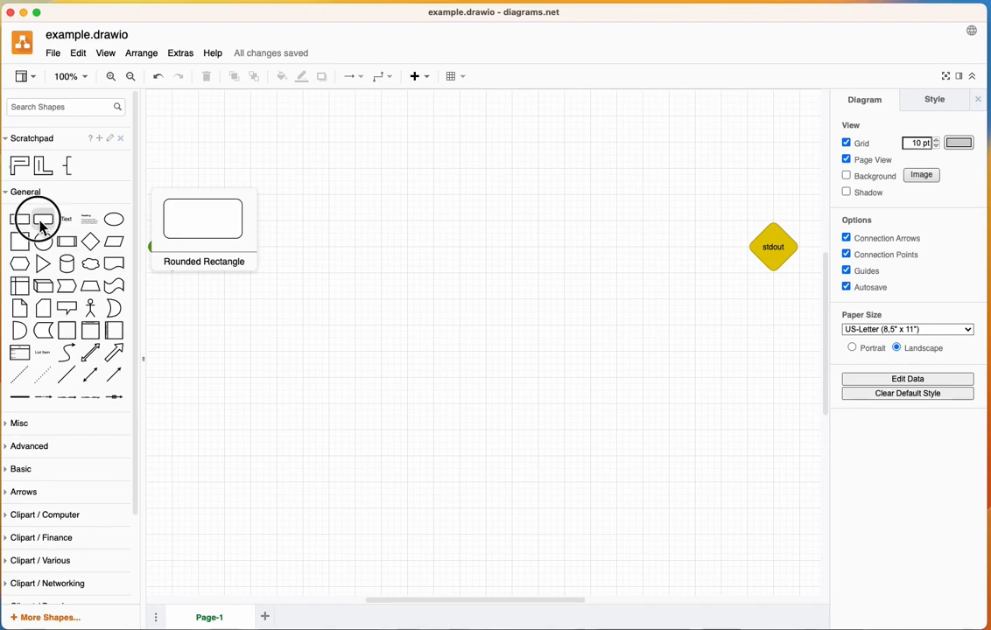
pyautogui.moveTo(501, 346); pyautogui.dragTo(371, 377)
pyautogui.doubleClick(372, 374)
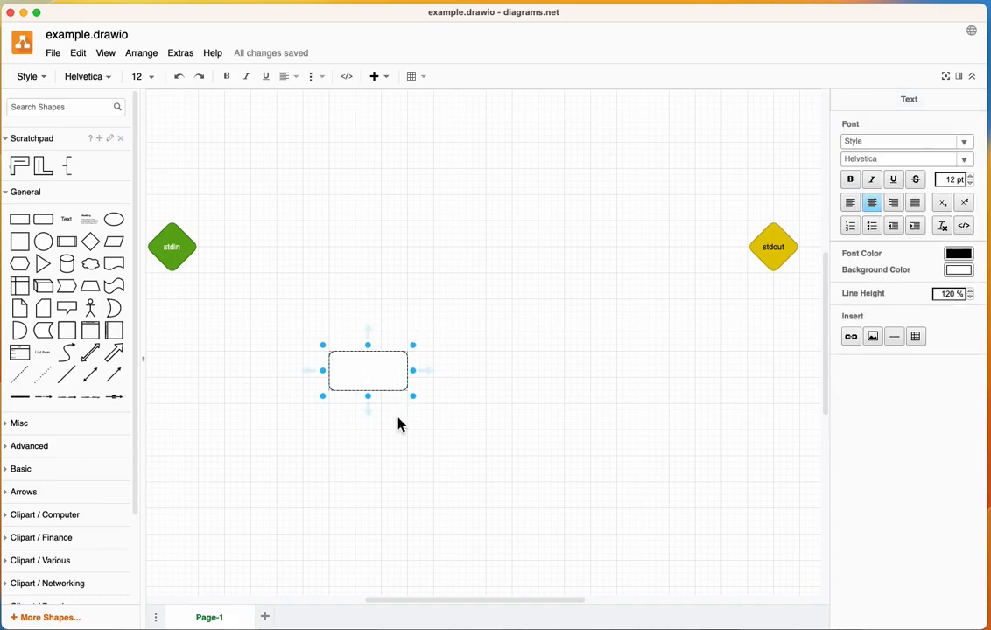
pyautogui.write('Echo')
pyautogui.click(392, 481)
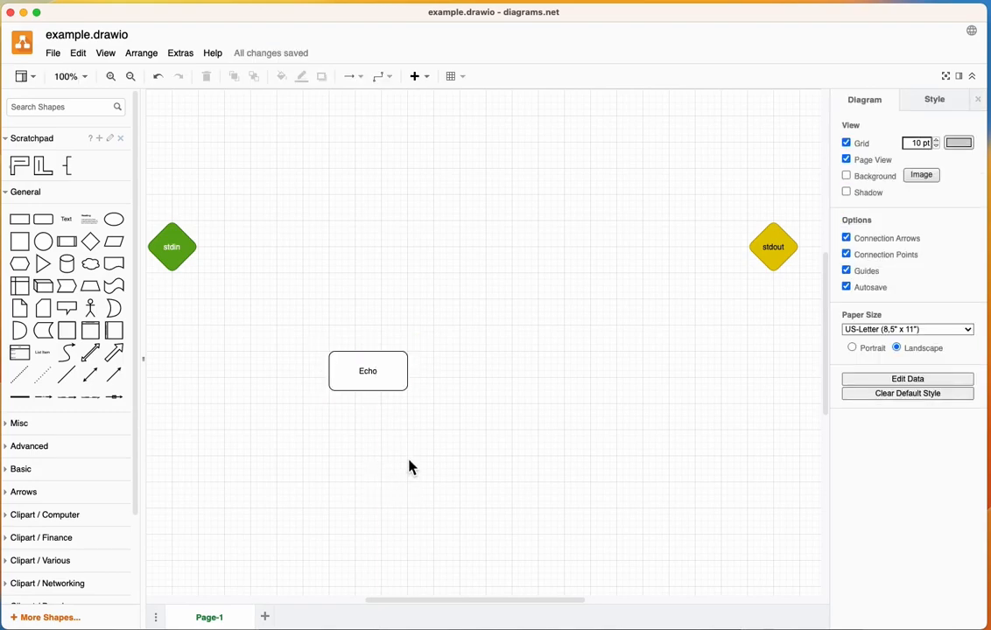
# - Apply the light gray style to the Echo rectangle
pyautogui.click(391, 390)
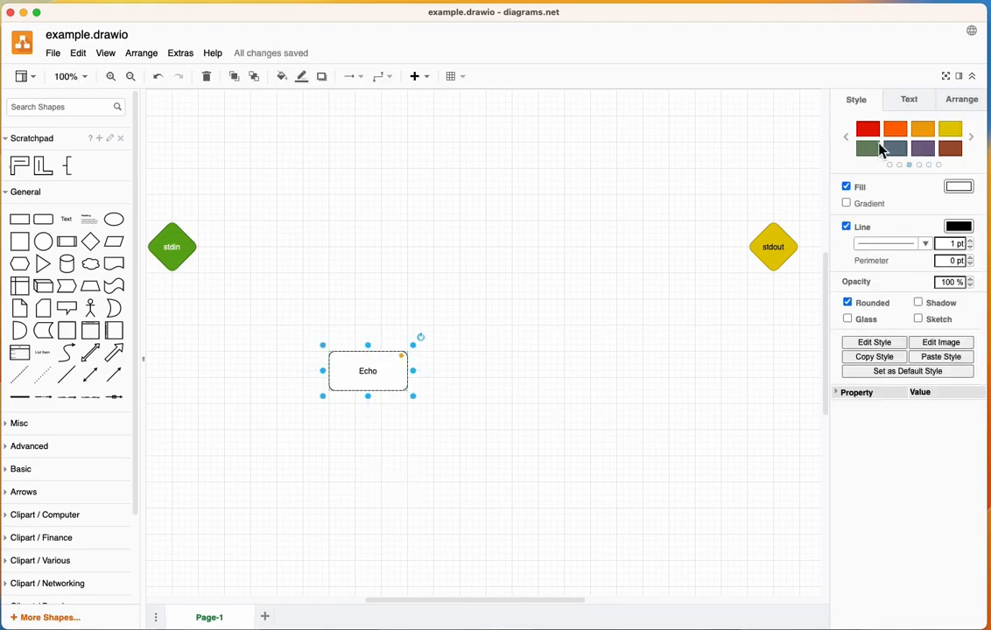
pyautogui.click(847, 138)
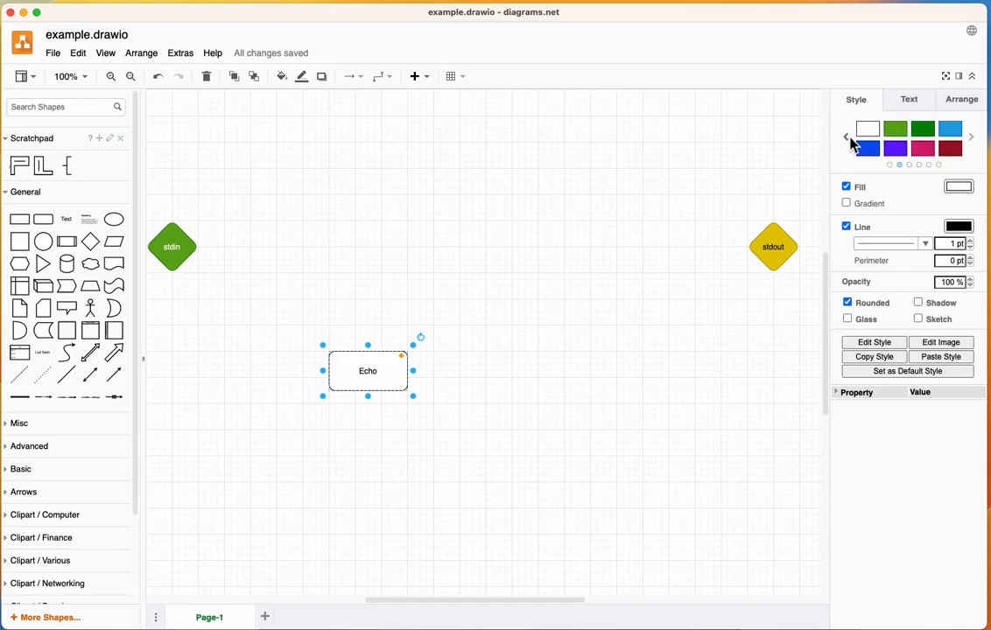
pyautogui.click(846, 137)
pyautogui.click(893, 131)
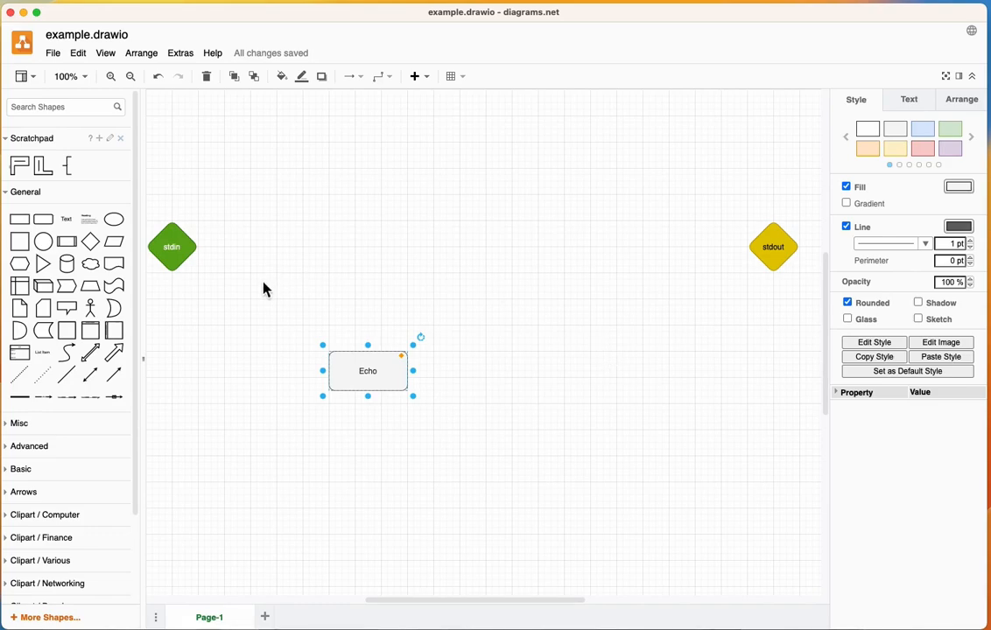
# - Add a small ellipse just left of the Echo rectangle and label it "stdin"
pyautogui.click(114, 219)
pyautogui.moveTo(479, 353); pyautogui.dragTo(239, 378)
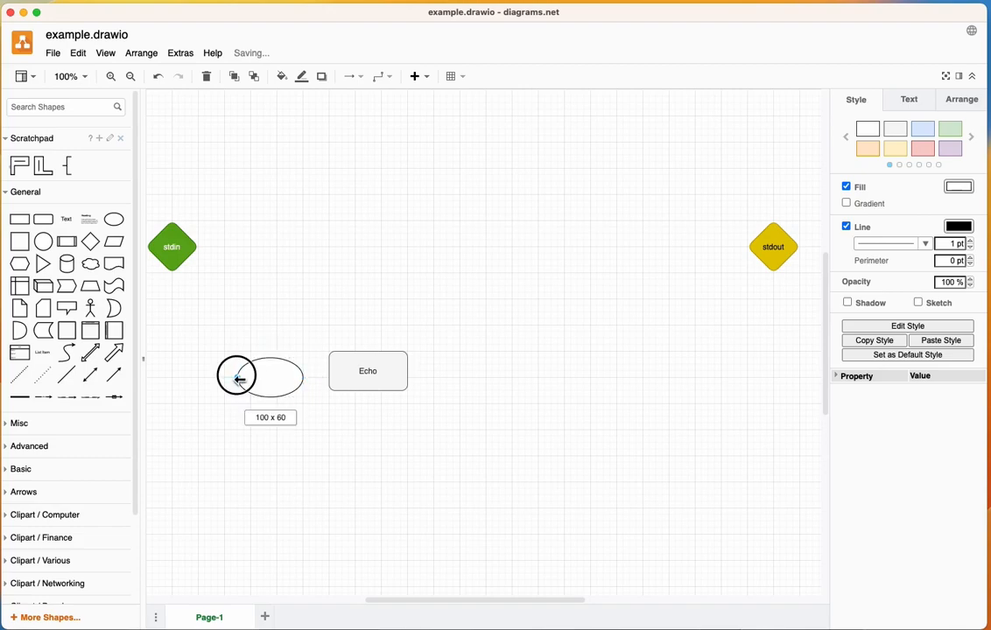
pyautogui.doubleClick(281, 378)
pyautogui.write('stdin')
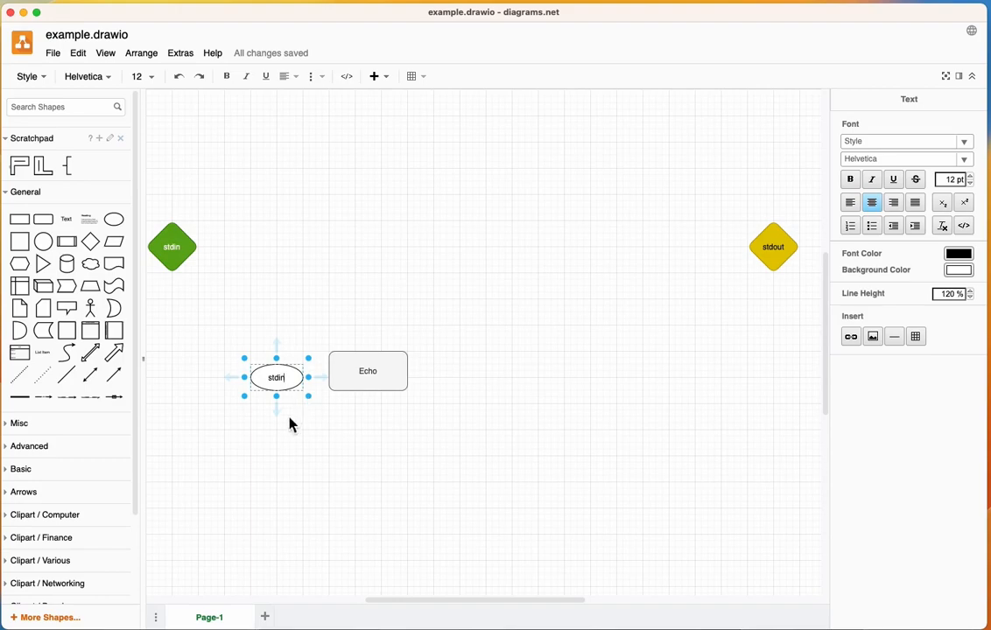
pyautogui.click(290, 420)
pyautogui.click(289, 385)
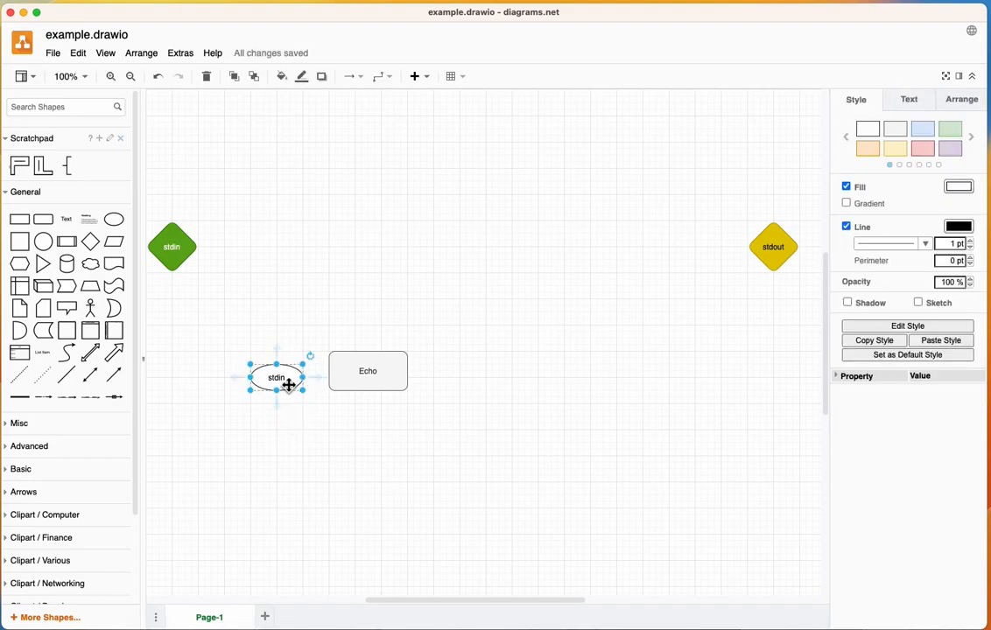
# - Duplicate the small stdin ellipse to the other side of the Echo rectangle and label the copy "stdout"
pyautogui.moveTo(289, 385); pyautogui.dragTo(469, 375)
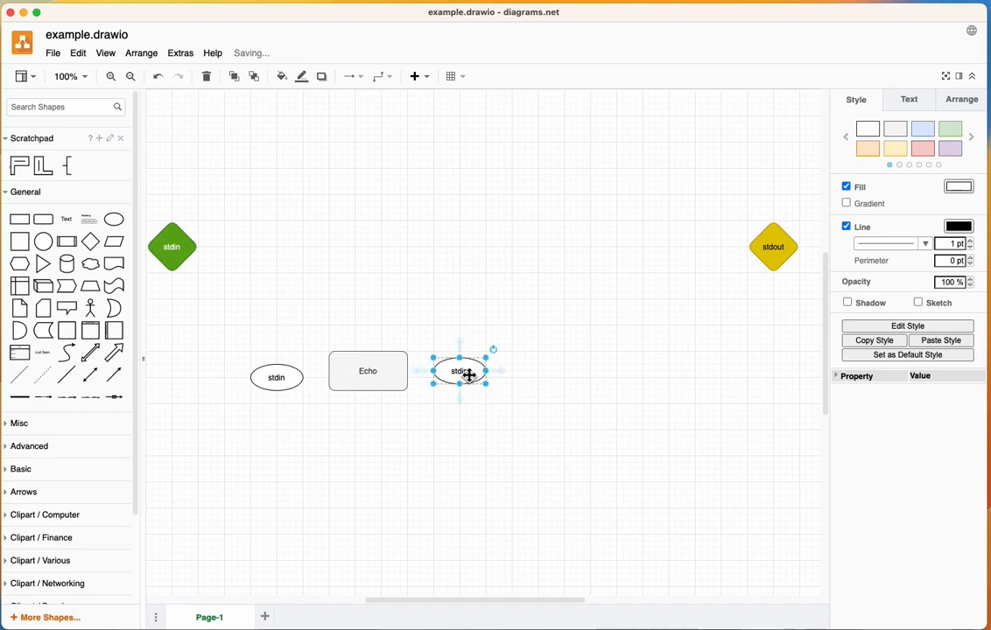
pyautogui.doubleClick(469, 375)
pyautogui.write('stdout')
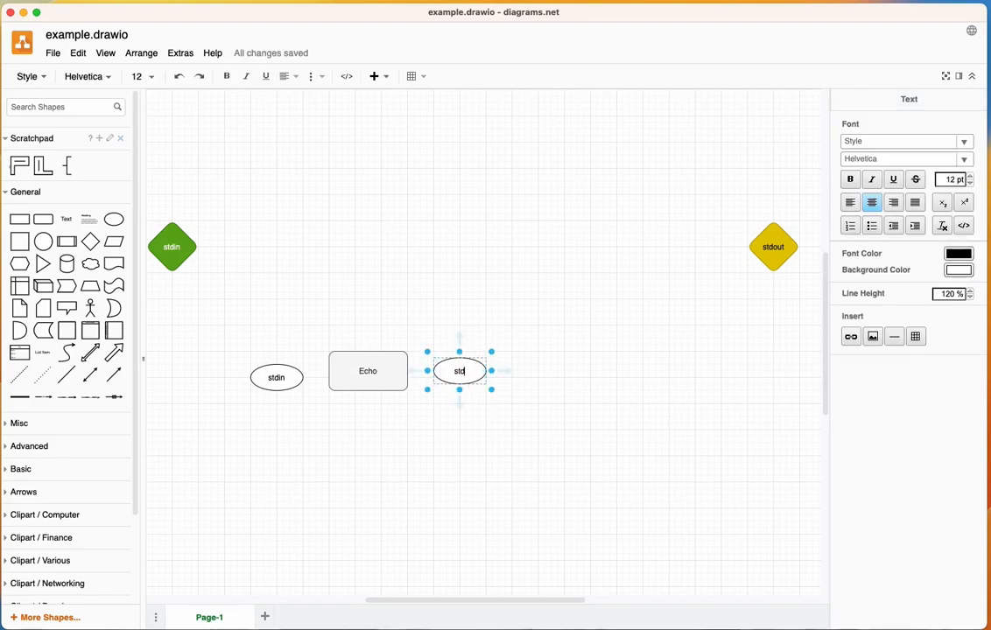
pyautogui.click(400, 466)
# - Align the stdin ellipse with the middle of the Echo rectangle and apply the light green style to it
pyautogui.moveTo(279, 380); pyautogui.dragTo(279, 381)
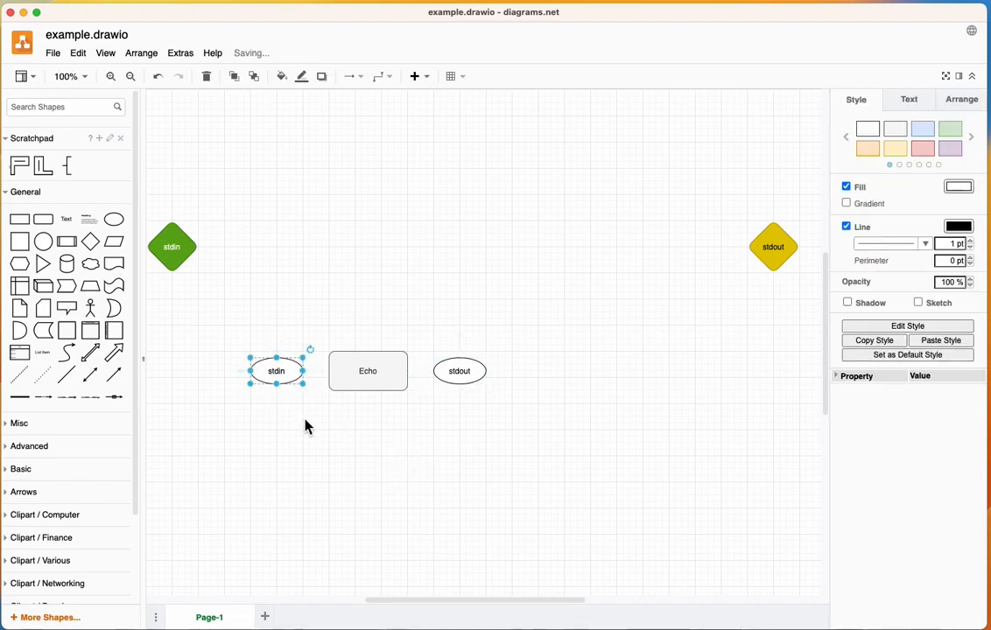
pyautogui.click(304, 426)
pyautogui.click(280, 375)
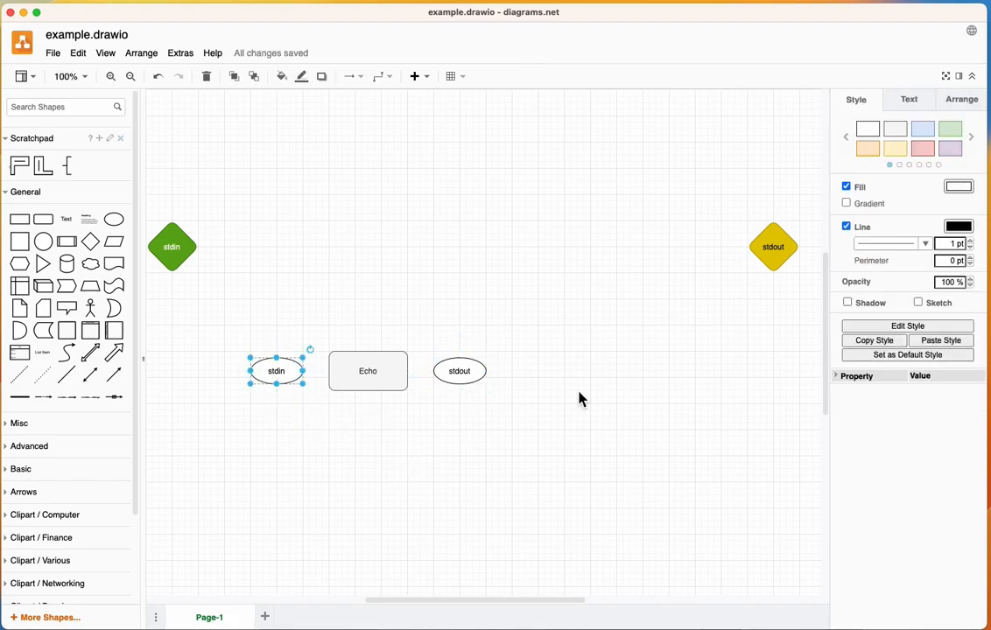
pyautogui.click(953, 135)
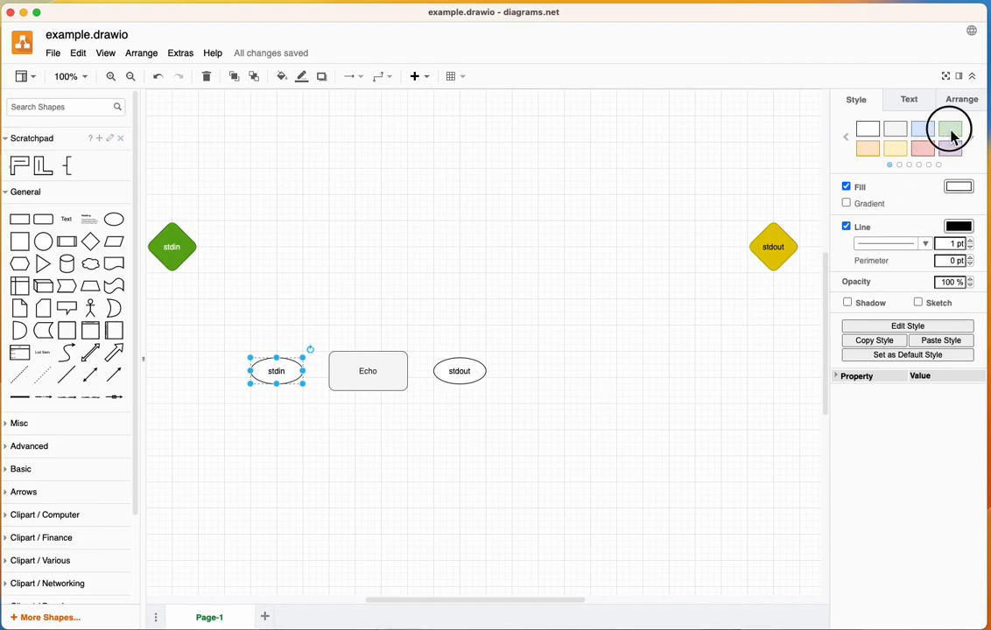
# - Apply the light yellow style to the stdout ellipse beside the Echo rectangle
pyautogui.click(467, 374)
pyautogui.click(895, 149)
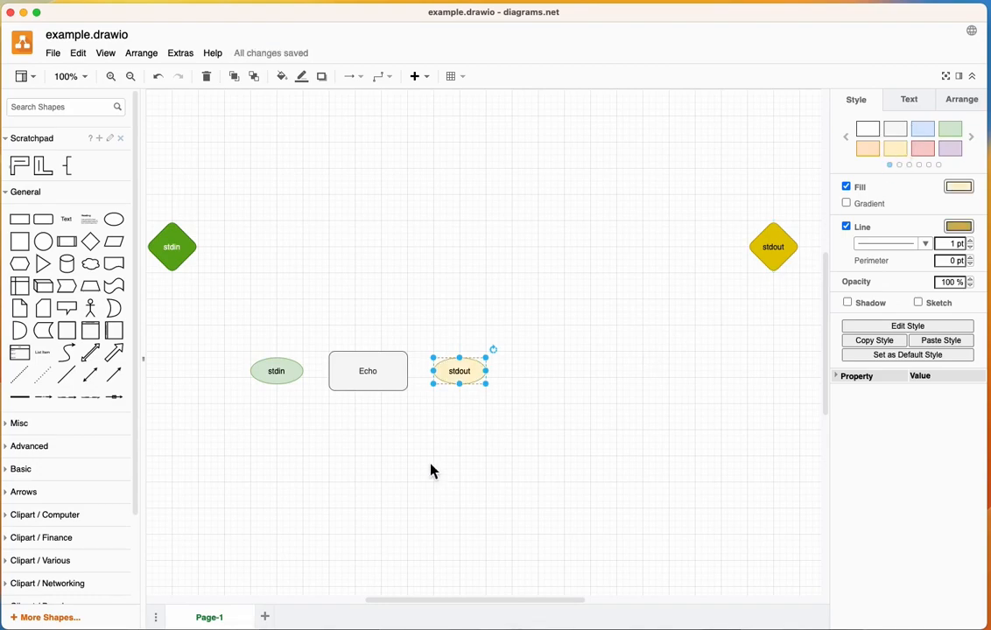
pyautogui.click(322, 461)
# - Connect the stdin ellipse to the Echo rectangle and the Echo rectangle to the stdout ellipse with arrows
pyautogui.moveTo(306, 380)
pyautogui.moveTo(306, 380); pyautogui.dragTo(341, 371)
pyautogui.moveTo(408, 373); pyautogui.dragTo(437, 374)
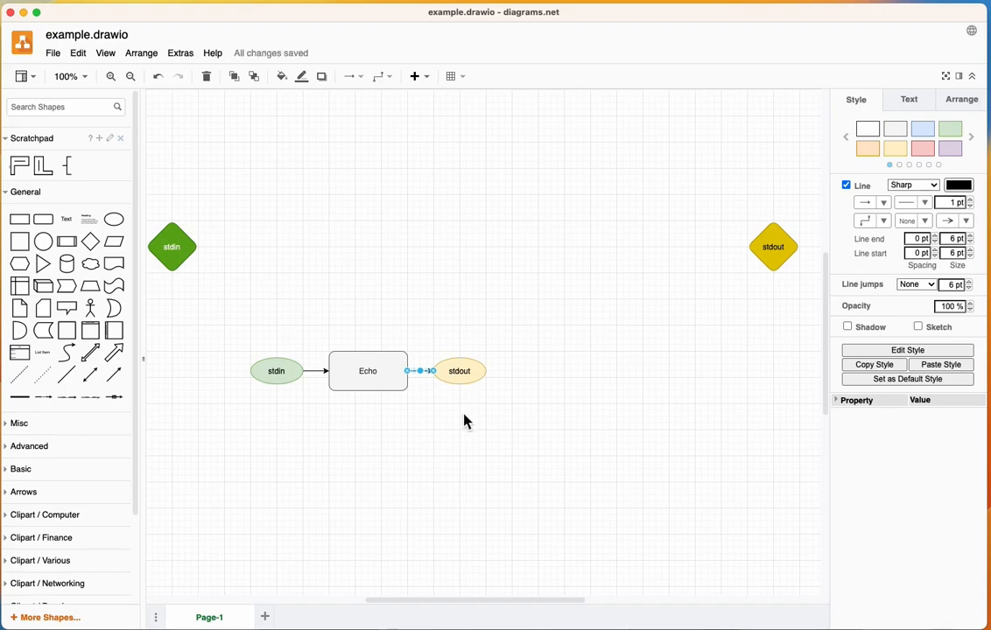
pyautogui.click(465, 420)
# - Change both arrows on either side of the Echo rectangle to a dashed line pattern
pyautogui.click(316, 371)
pyautogui.keyDown('shift'); pyautogui.click(424, 374); pyautogui.keyUp('shift')
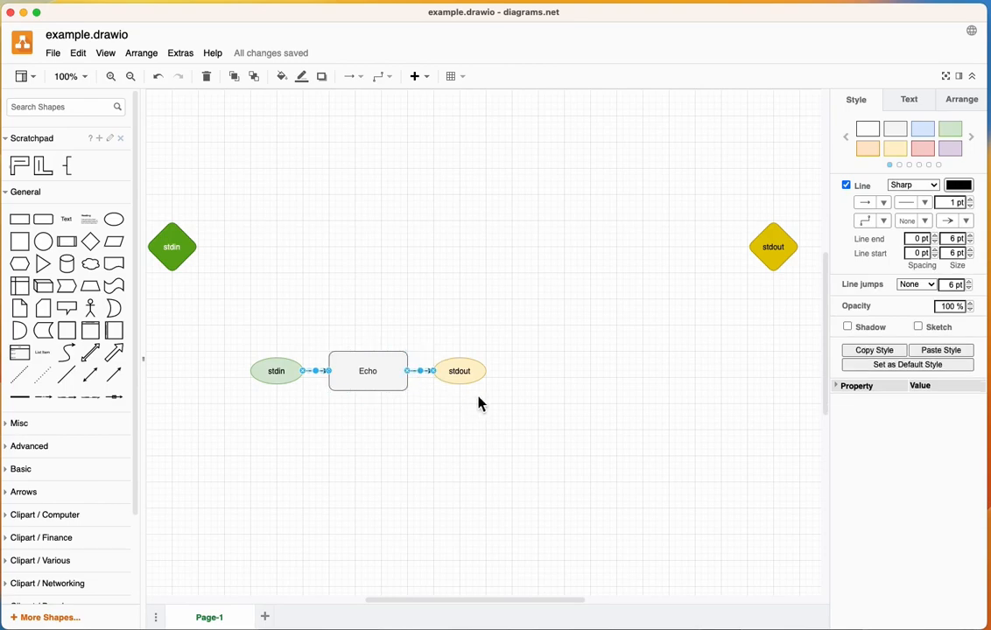
pyautogui.click(913, 189)
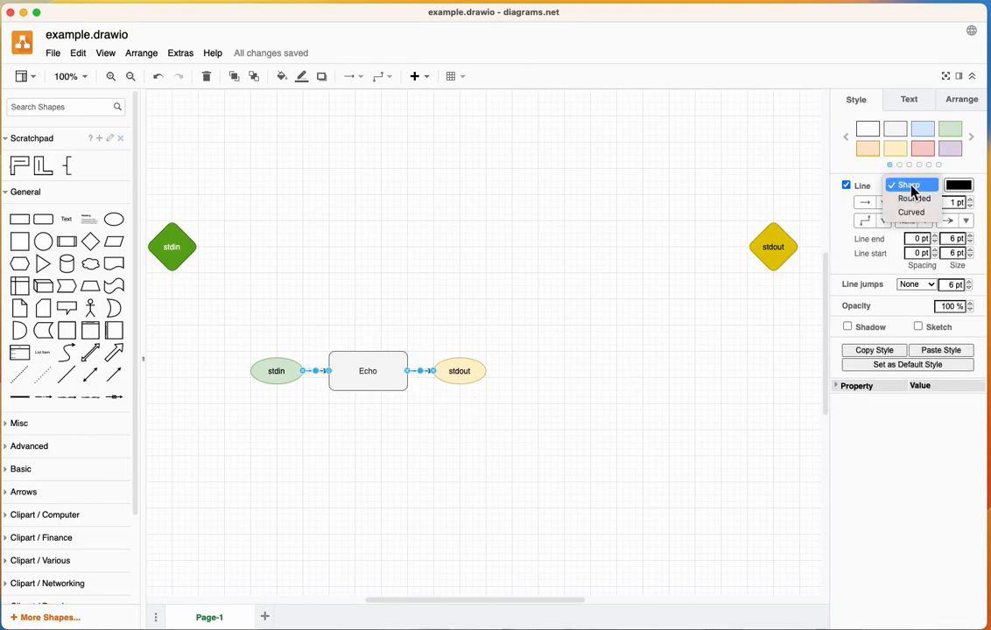
pyautogui.click(874, 183)
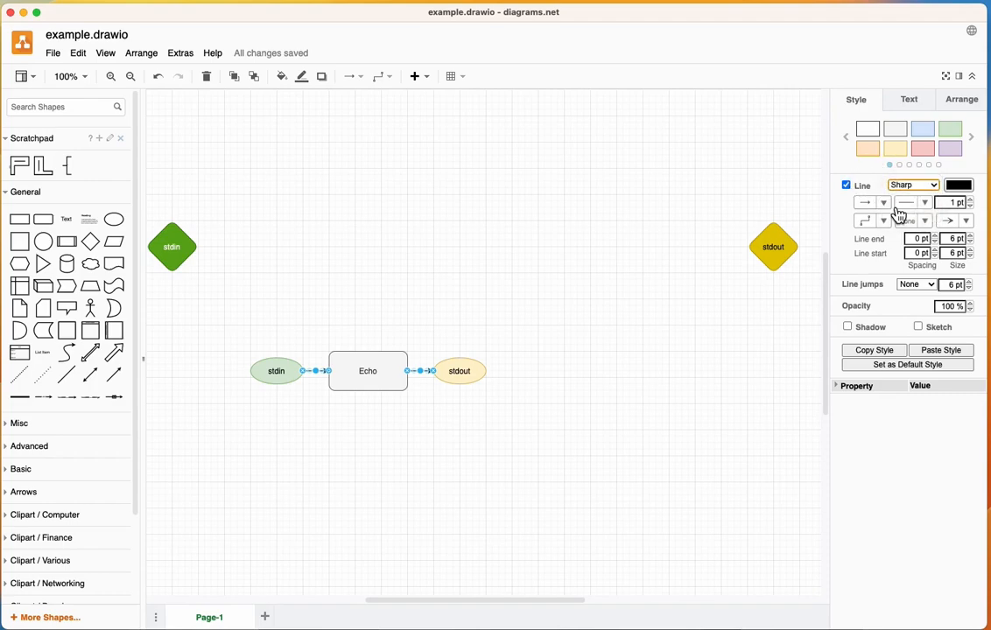
pyautogui.click(935, 210)
pyautogui.click(919, 229)
pyautogui.click(595, 378)
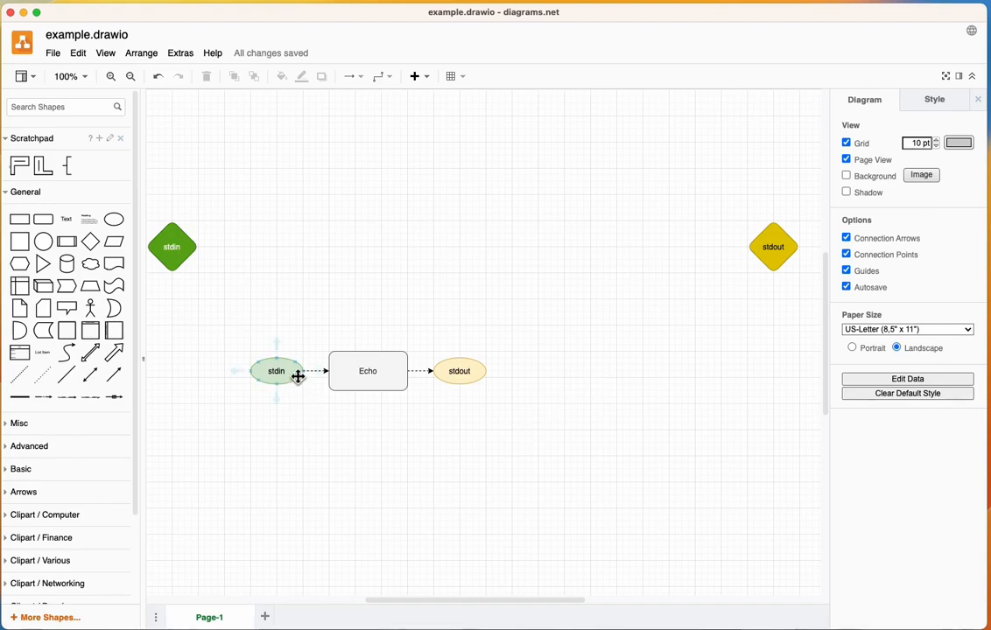
pyautogui.click(351, 374)
pyautogui.click(467, 371)
pyautogui.click(431, 450)
# - Add a Container shape and place it in the empty area just below the Echo component and its ports
pyautogui.moveTo(66, 339)
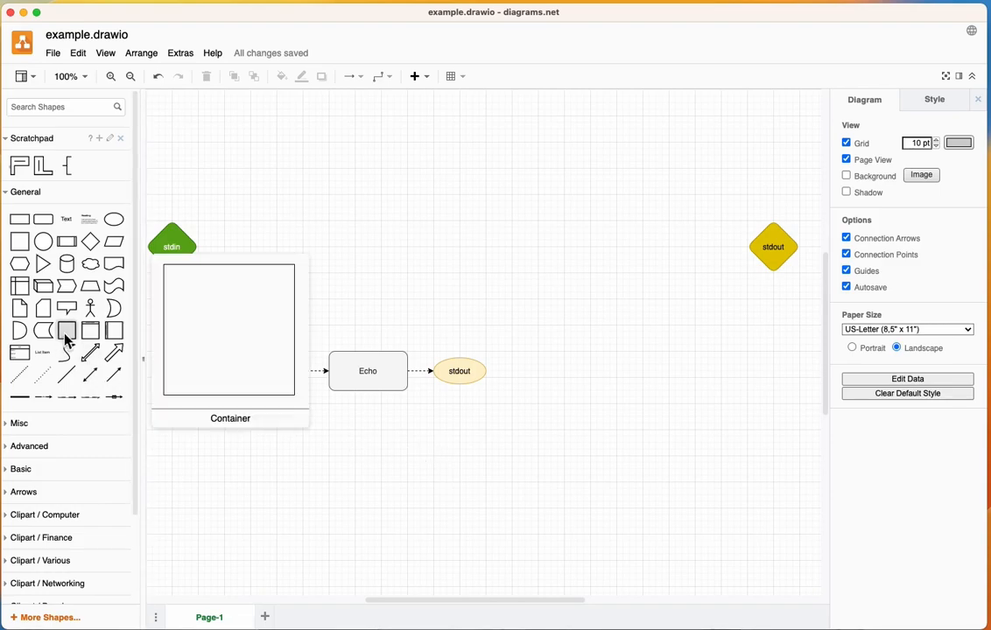
pyautogui.click(67, 339)
pyautogui.moveTo(521, 400); pyautogui.dragTo(298, 538)
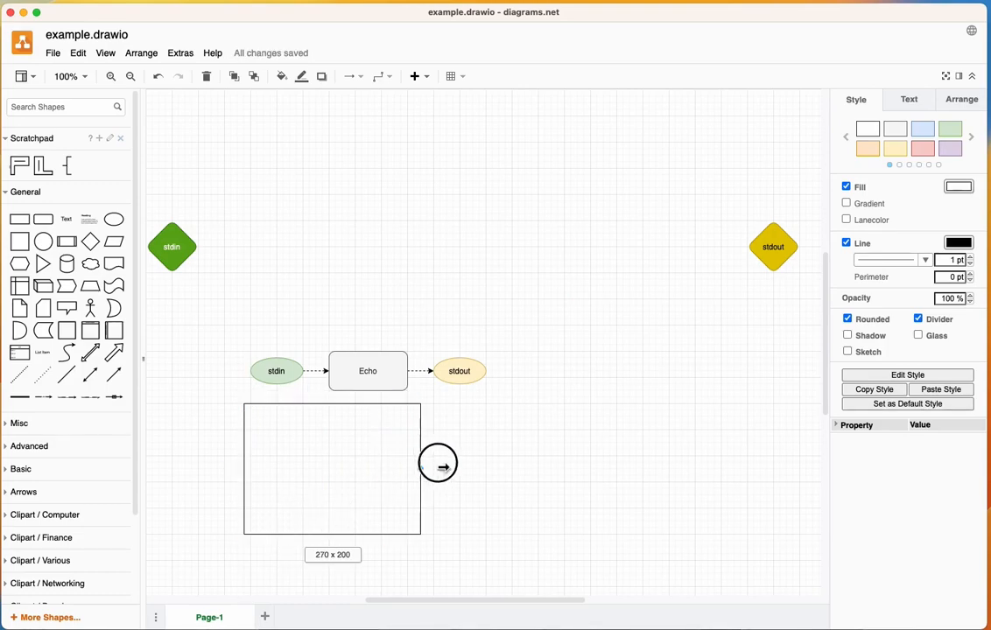